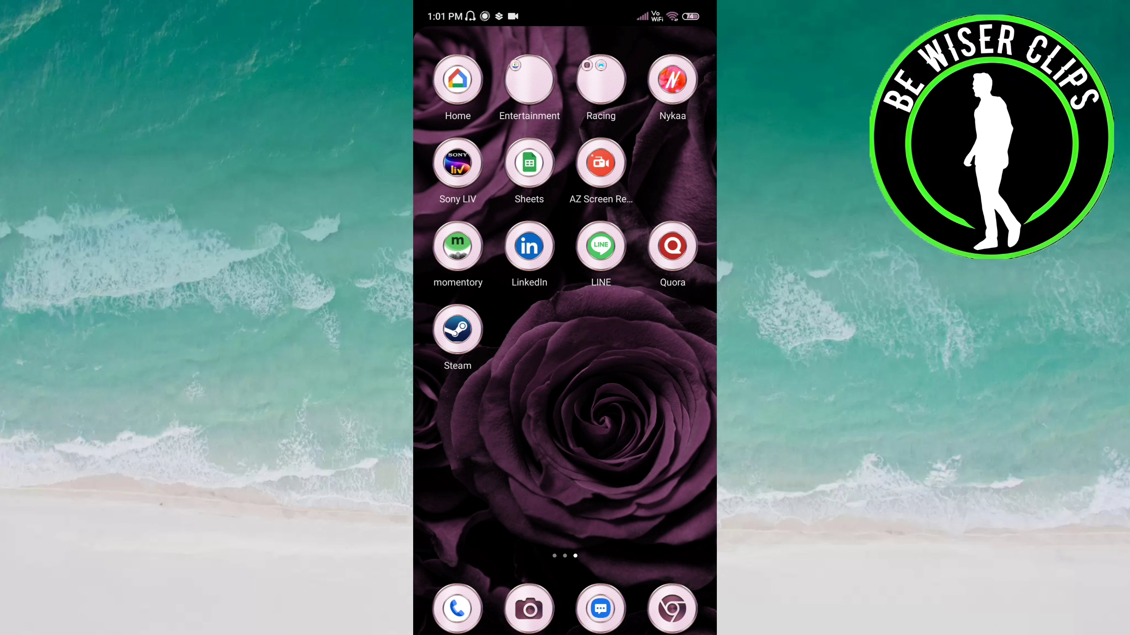
Launch Quora from the Android home screen to reach the Home feed.
{"action": "left_click", "coordinate": [672, 246]}
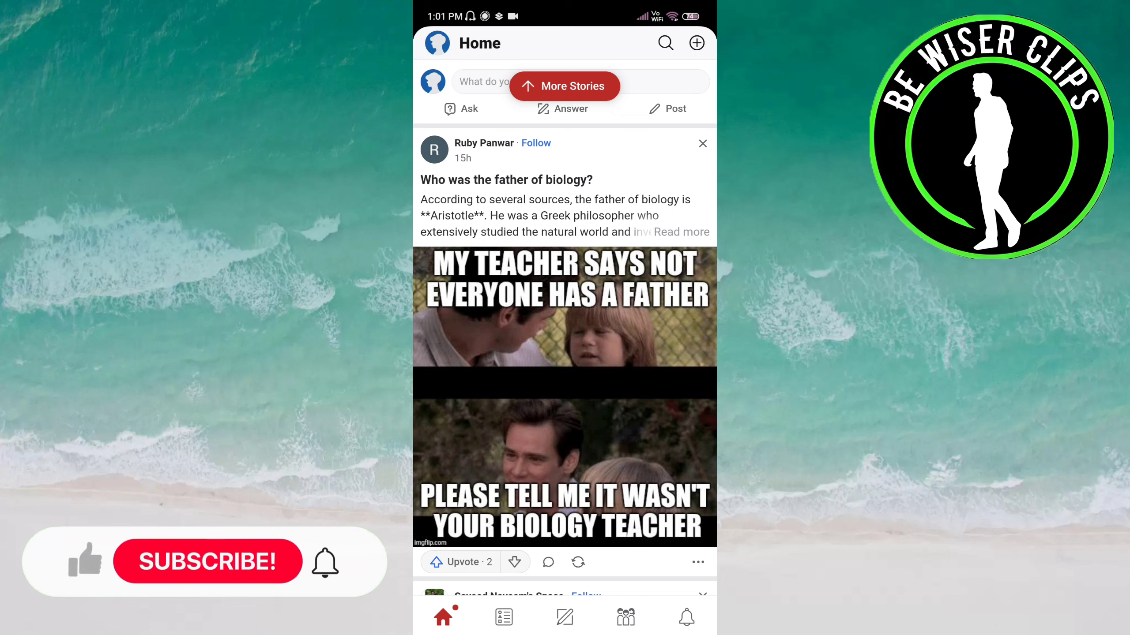
Go from the notifications tab to Settings and open the Email notification settings.
{"action": "left_click", "coordinate": [687, 617]}
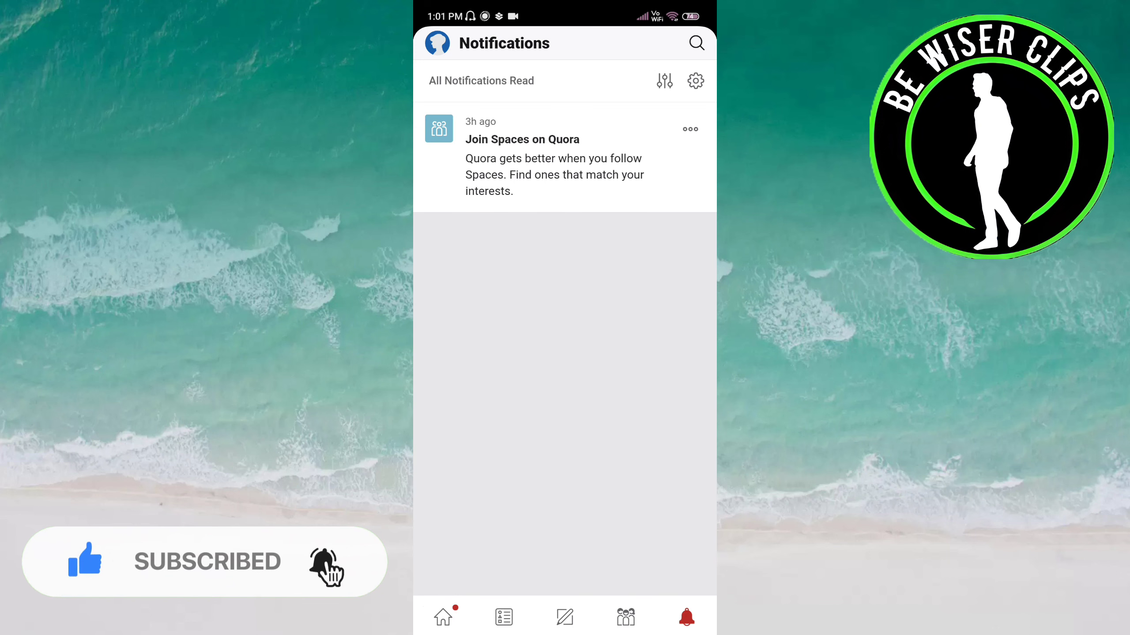
{"action": "left_click", "coordinate": [555, 158]}
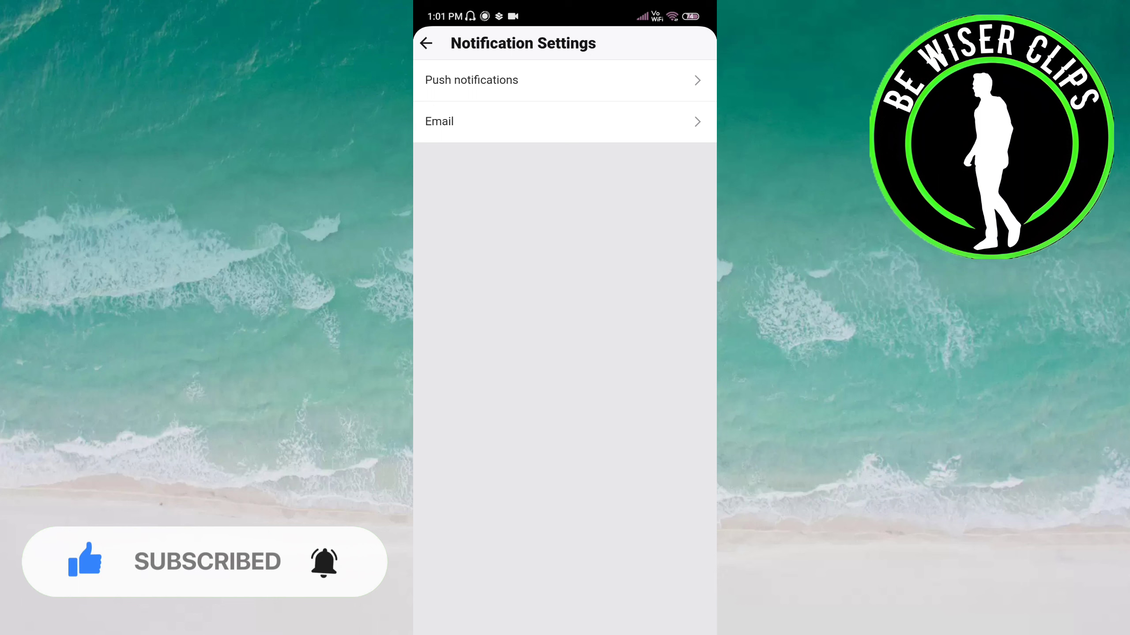
{"action": "left_click", "coordinate": [564, 121]}
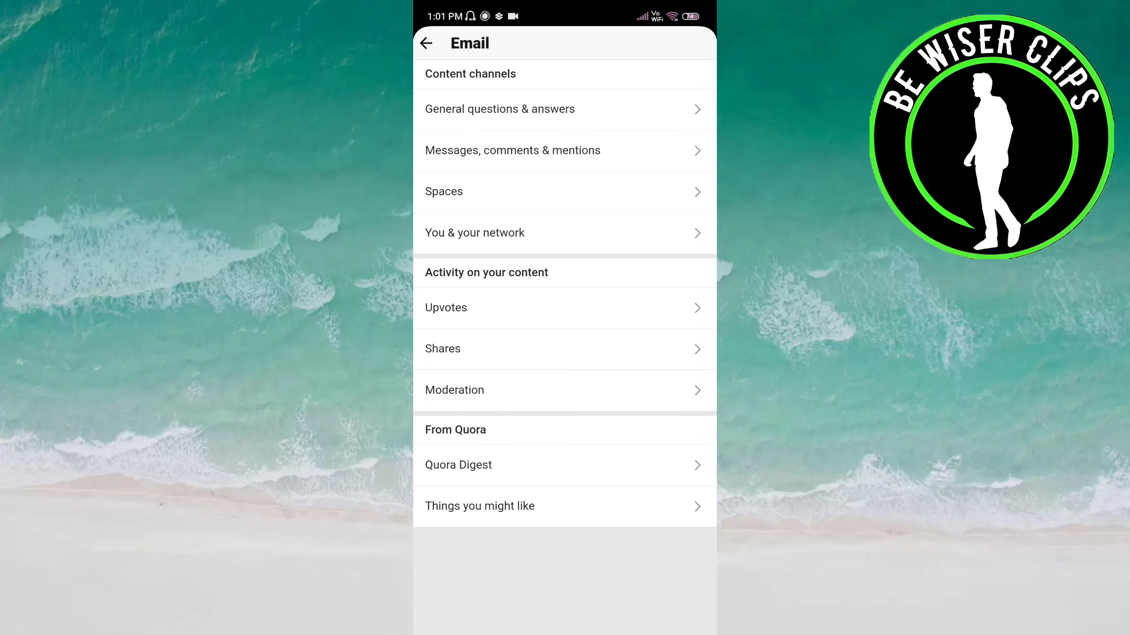
Turn off the 'Spaces for you' email toggle under Spaces, leaving Space invites on.
{"action": "left_click", "coordinate": [565, 192]}
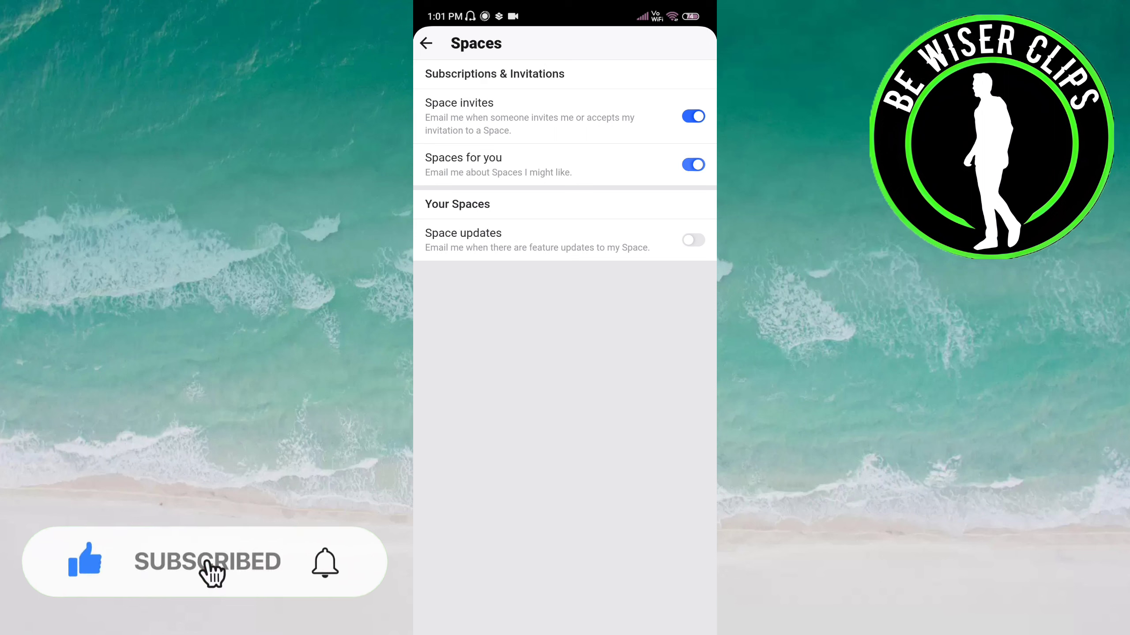
{"action": "left_click", "coordinate": [693, 164]}
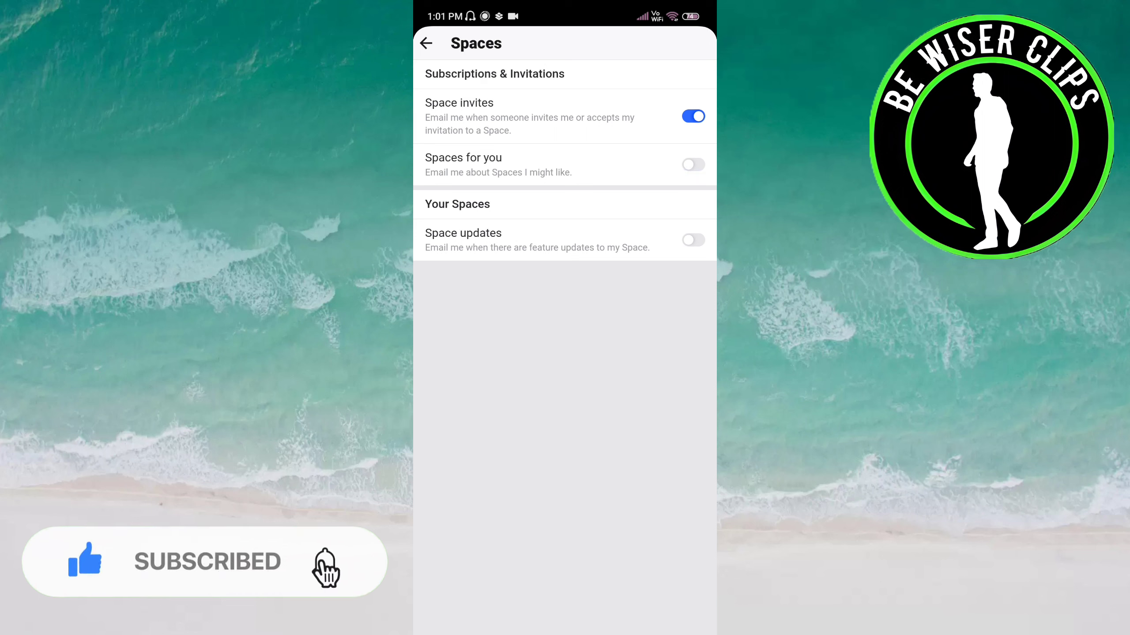